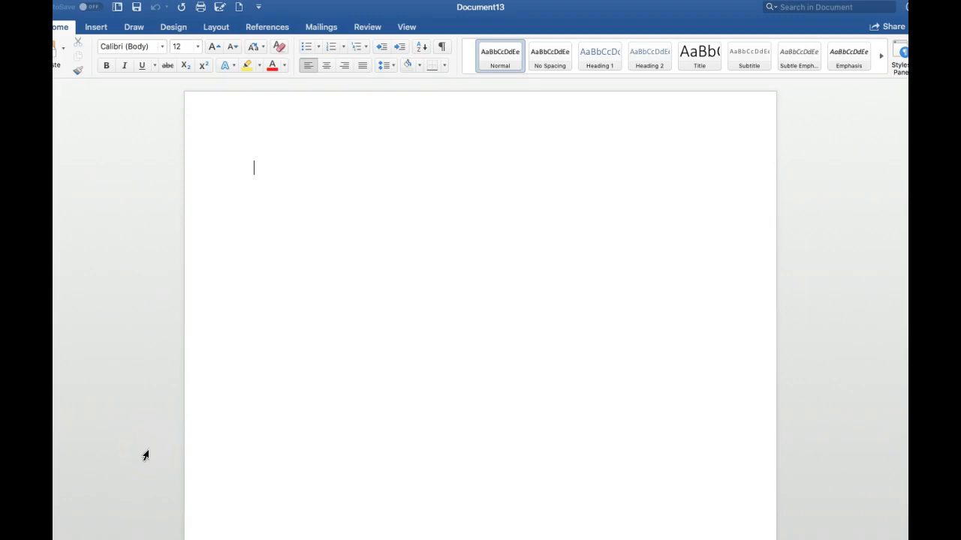
Step: Choose MLA Seventh Edition as the document's citation style
{"action": "left_click", "coordinate": [266, 28]}
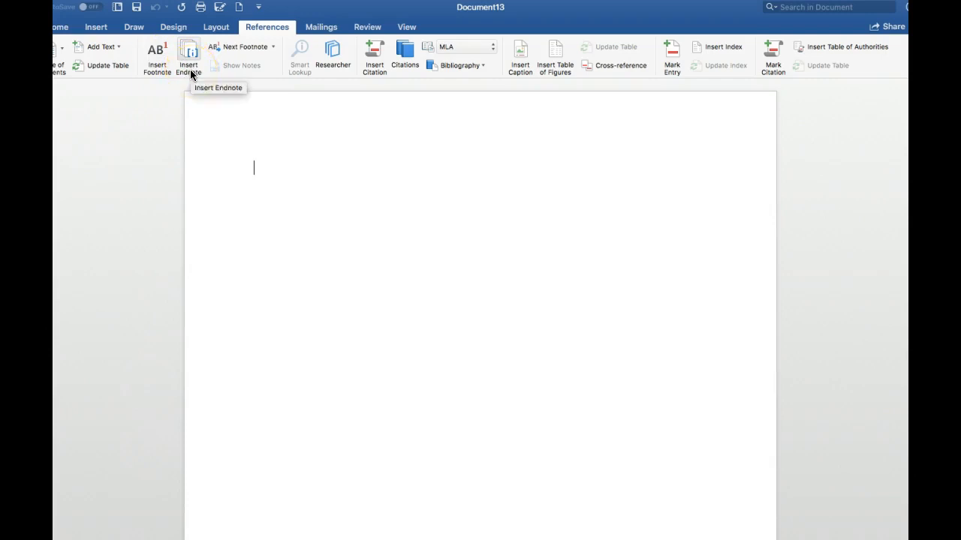
{"action": "left_click", "coordinate": [179, 90]}
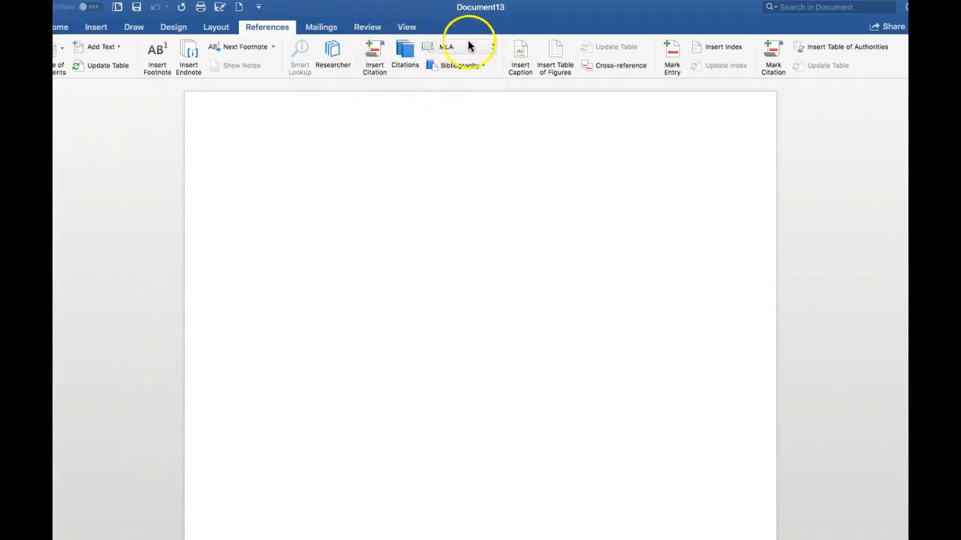
{"action": "left_click", "coordinate": [493, 47]}
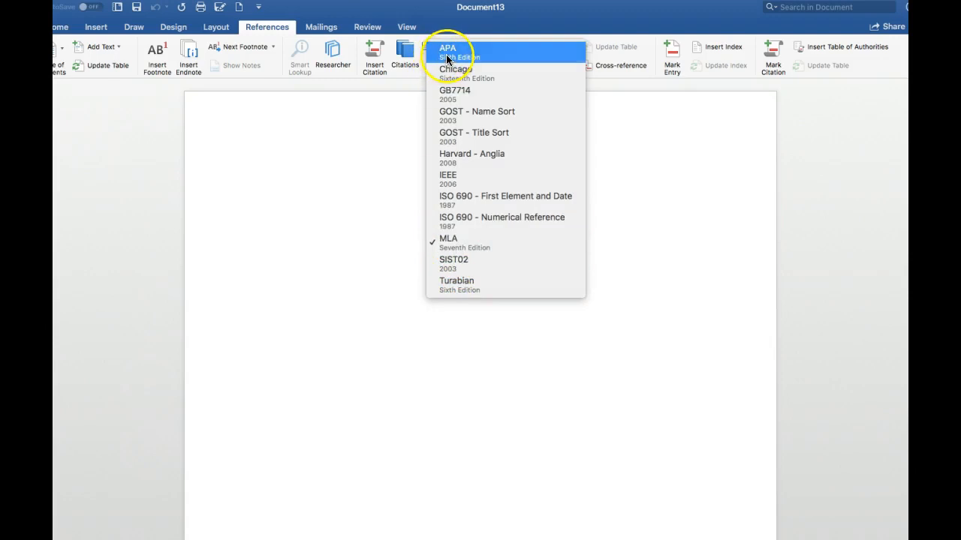
{"action": "left_click", "coordinate": [457, 239]}
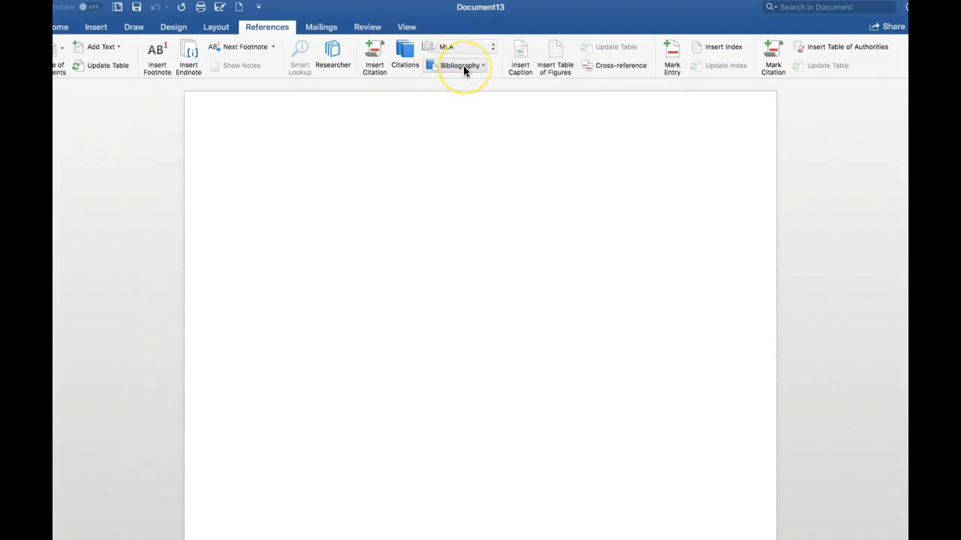
{"action": "left_click", "coordinate": [430, 111]}
Step: Start a new citation source of type Web site and name the web page "Little House on the Prairie"
{"action": "left_click", "coordinate": [375, 57]}
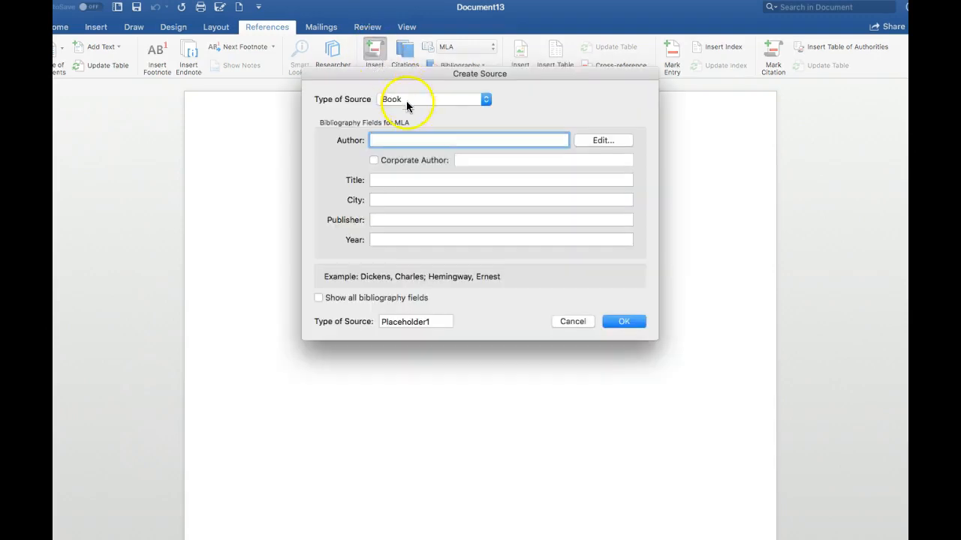
{"action": "left_click", "coordinate": [485, 102]}
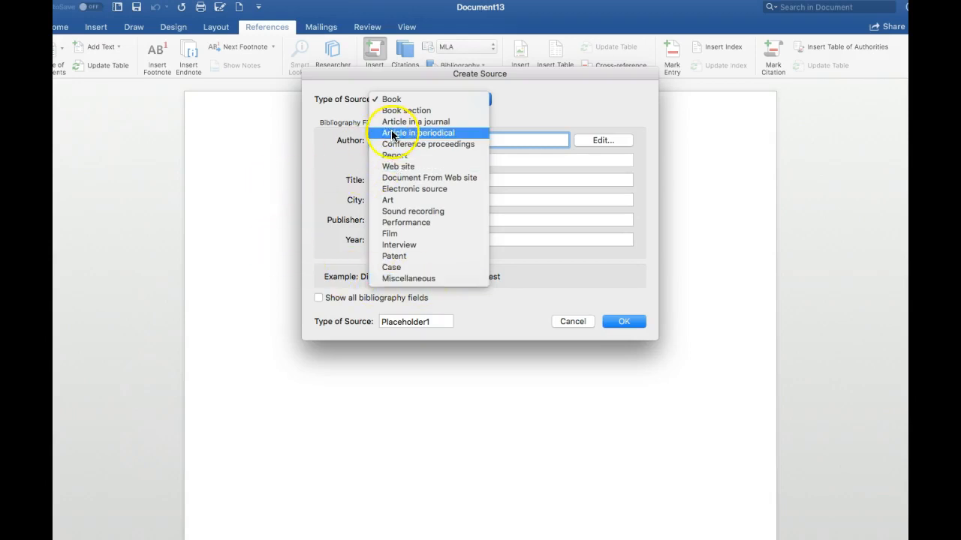
{"action": "left_click", "coordinate": [412, 166]}
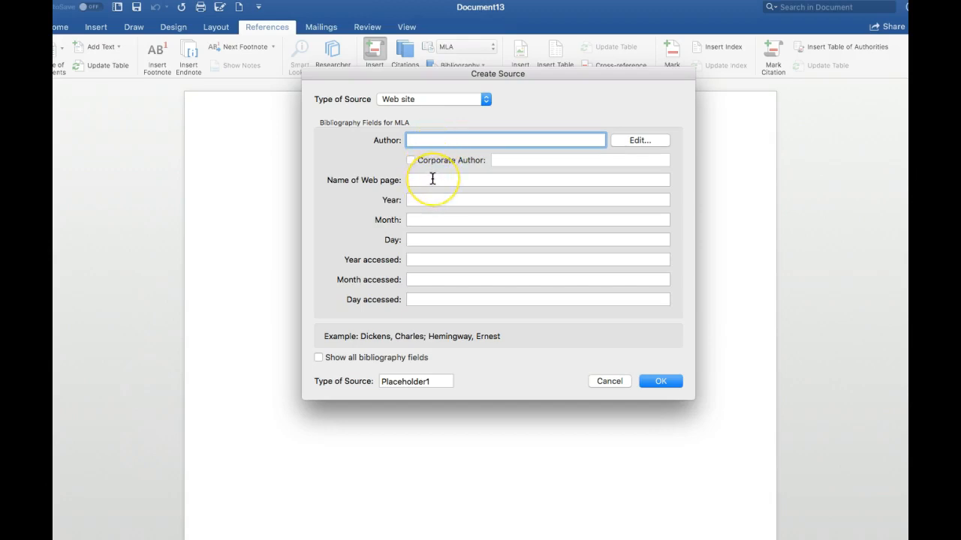
{"action": "left_click", "coordinate": [432, 179]}
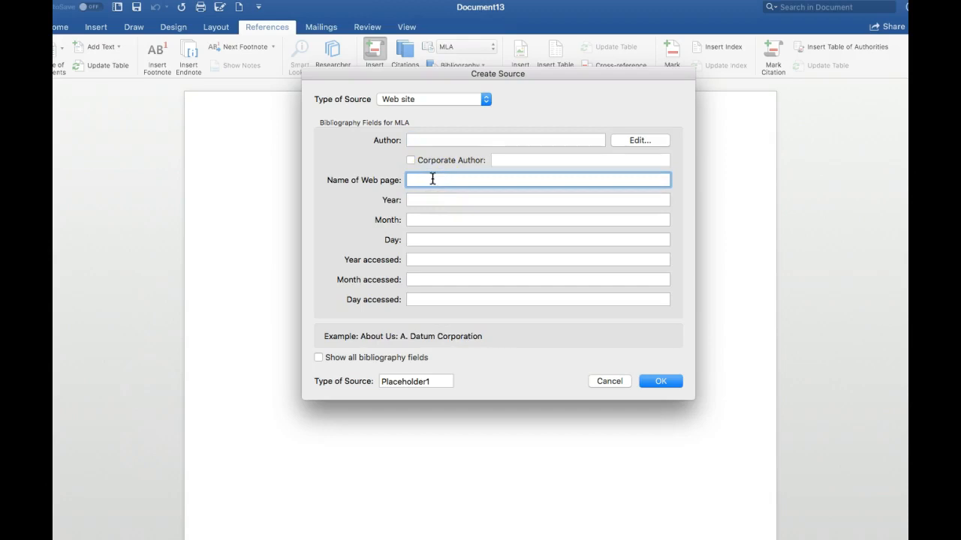
{"action": "type", "text": "Little House on the Prairie"}
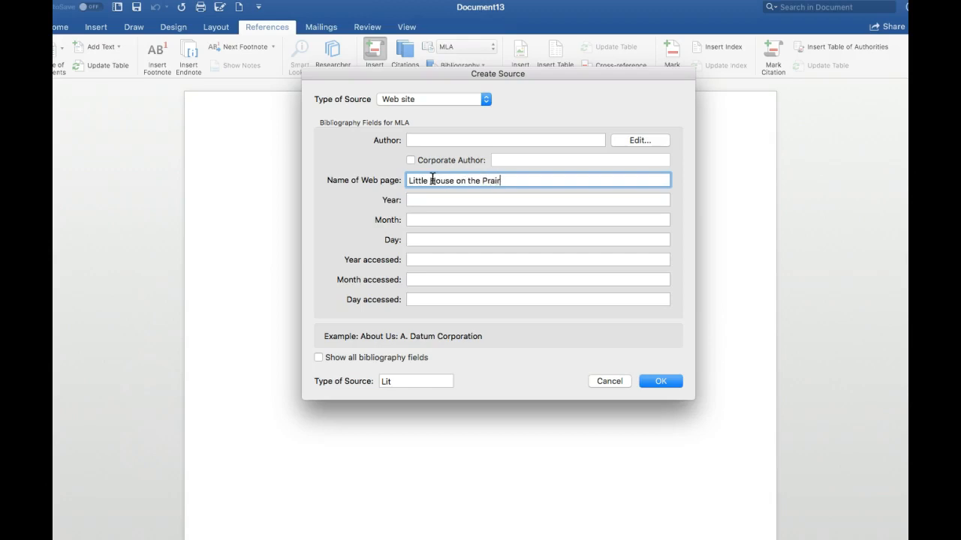
Step: Set the web page's publication date to year 2012 and month September
{"action": "left_click", "coordinate": [429, 203]}
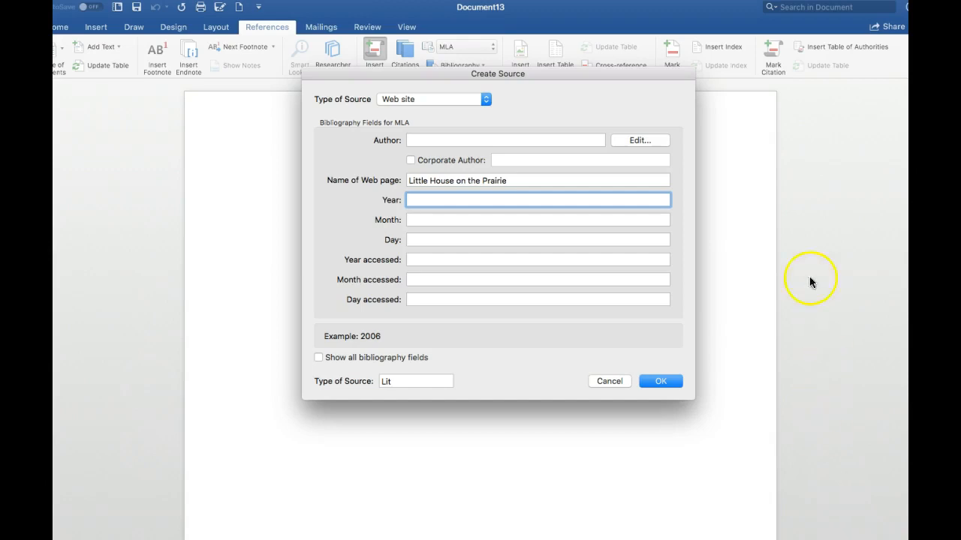
{"action": "type", "text": "2012"}
{"action": "left_click", "coordinate": [423, 221]}
{"action": "type", "text": "Spe"}
{"action": "key", "text": "BackSpace"}
{"action": "key", "text": "BackSpace"}
{"action": "type", "text": "eptember"}
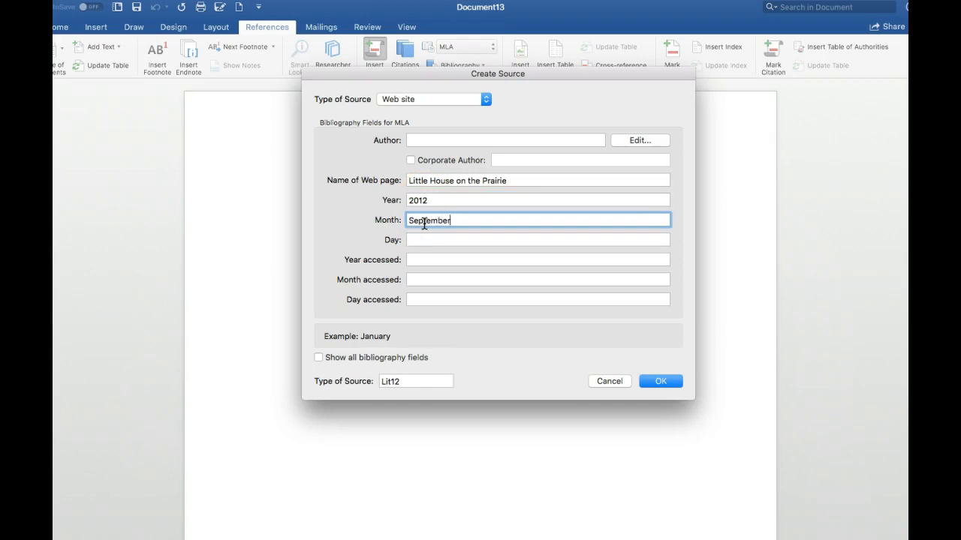
Step: Set the access date to 10 November 2018 and insert the Little House on the Prairie citation
{"action": "left_click", "coordinate": [421, 260]}
{"action": "type", "text": "2018"}
{"action": "left_click", "coordinate": [426, 280]}
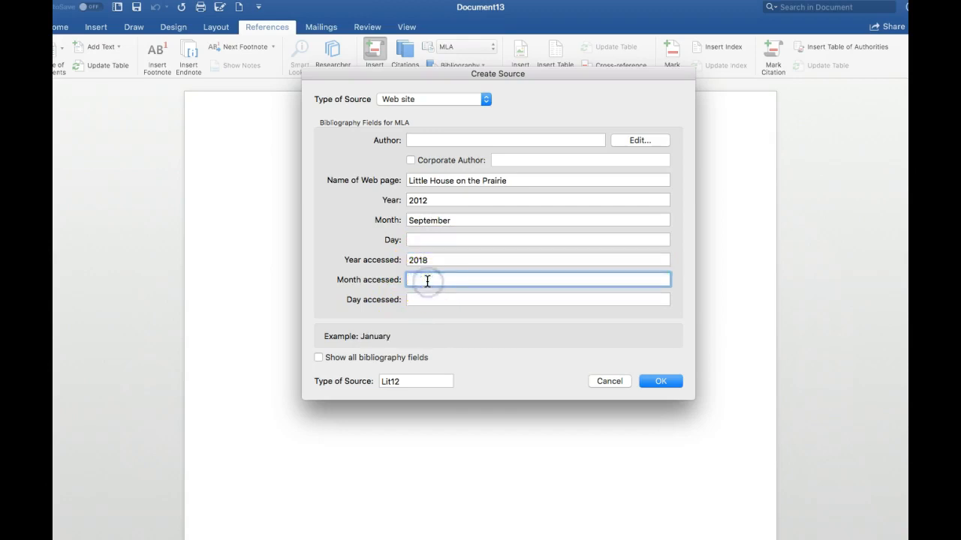
{"action": "type", "text": "November"}
{"action": "left_click", "coordinate": [435, 307]}
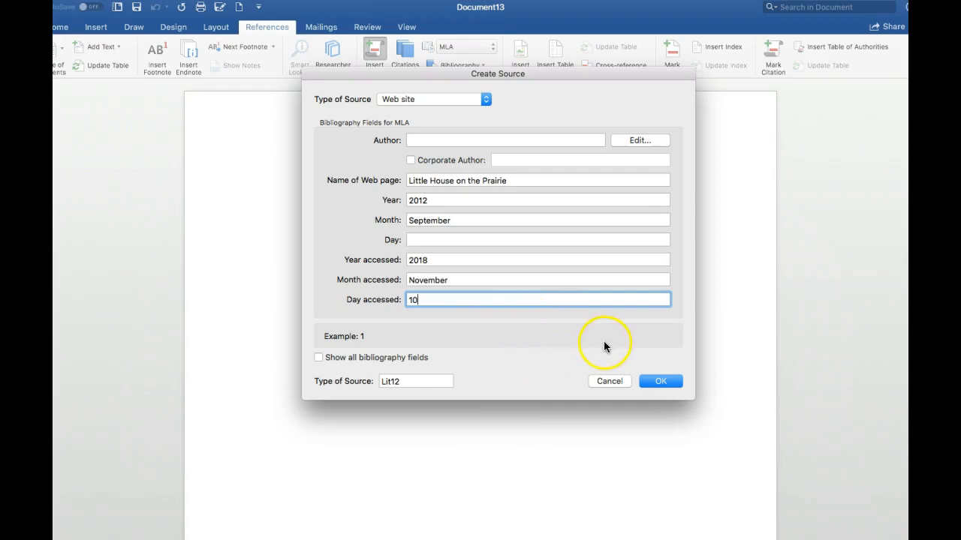
{"action": "left_click", "coordinate": [658, 381]}
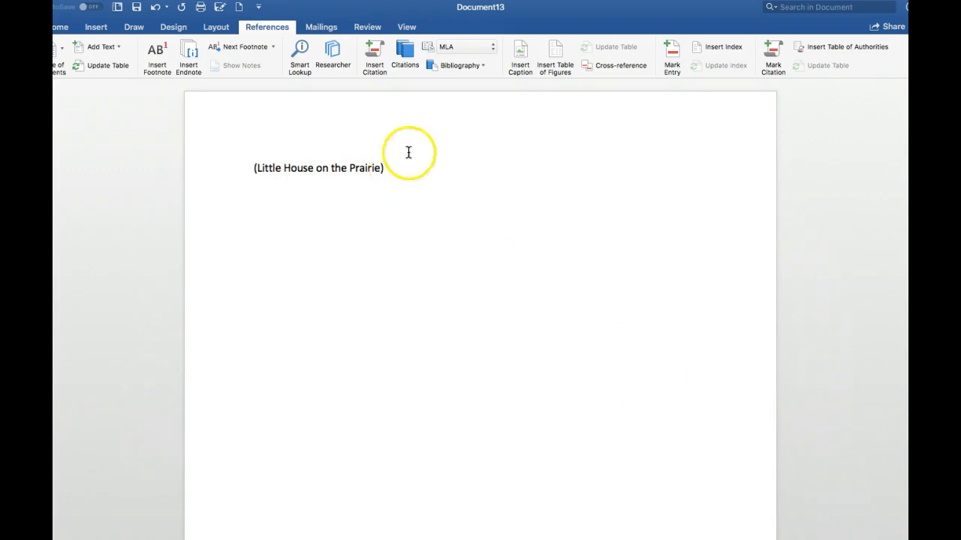
Step: Show the list of citations and add the text "We the People" after the citation in the document
{"action": "left_click", "coordinate": [406, 58]}
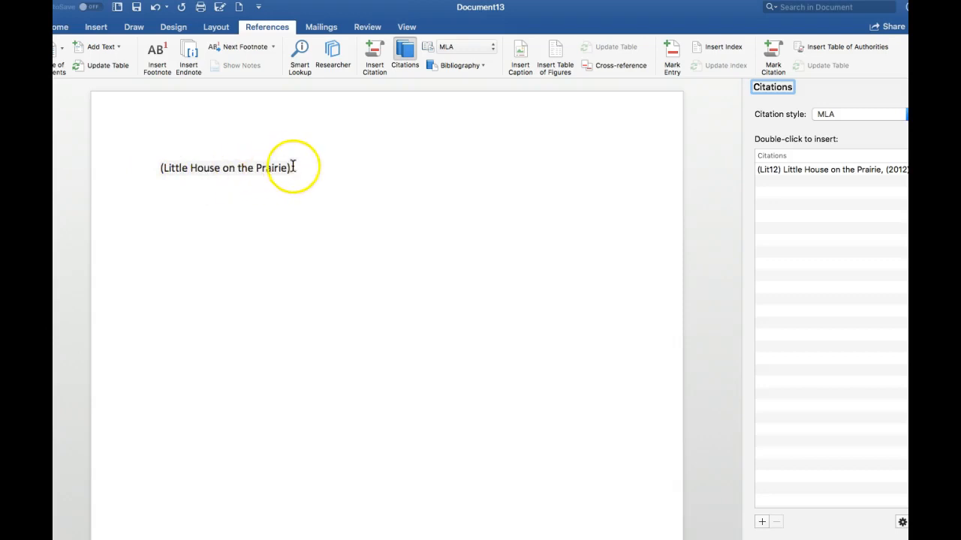
{"action": "left_click", "coordinate": [160, 167]}
{"action": "left_click", "coordinate": [297, 166]}
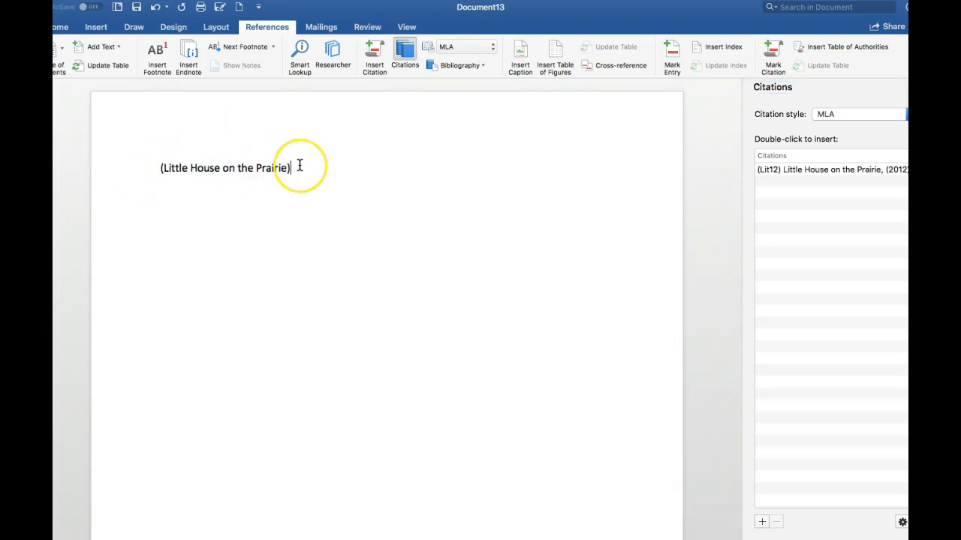
{"action": "type", "text": "We then"}
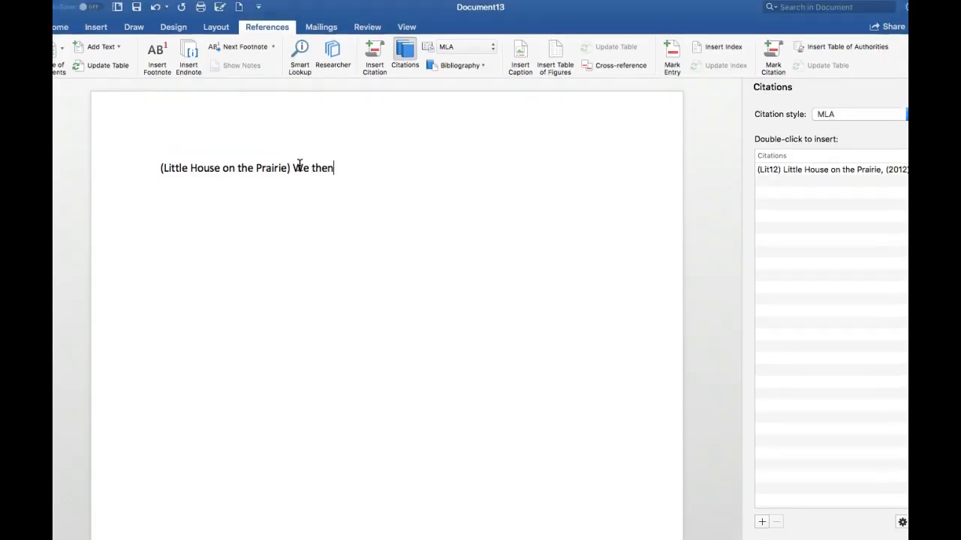
{"action": "key", "text": "BackSpace"}
{"action": "type", "text": "Peole"}
{"action": "key", "text": "BackSpace"}
{"action": "key", "text": "BackSpace"}
{"action": "type", "text": "ple"}
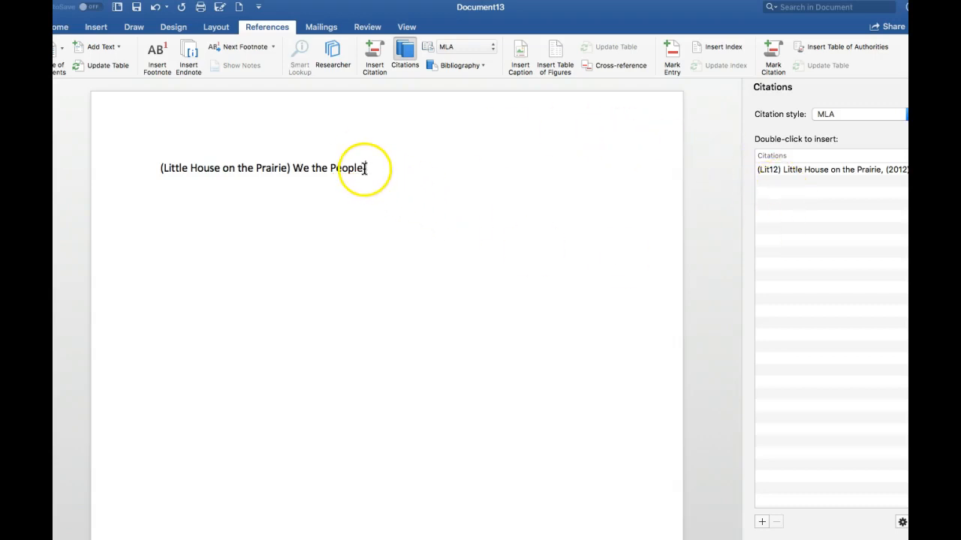
Step: Start a second web site source with author Thomas Jefferson and web page name "Declaration of Independence"
{"action": "left_click", "coordinate": [374, 52]}
{"action": "left_click", "coordinate": [455, 125]}
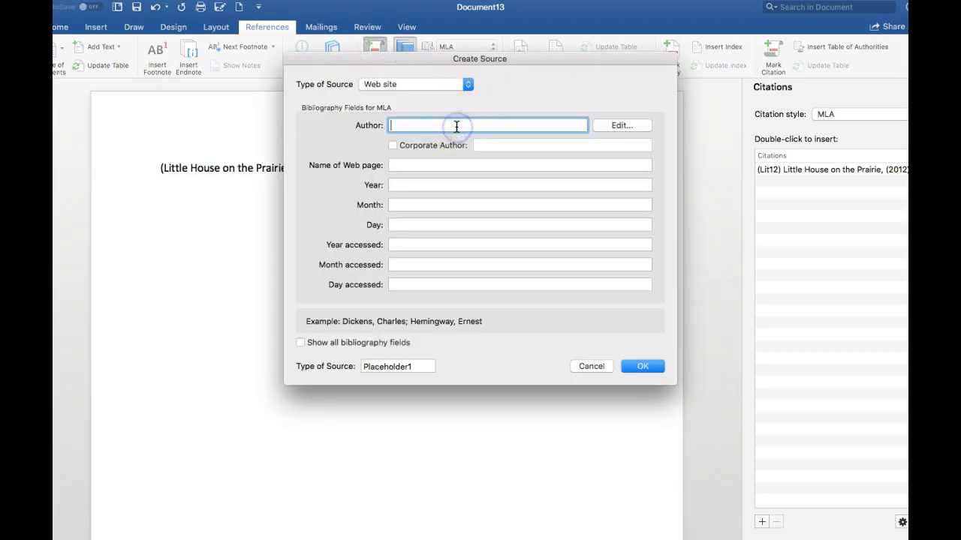
{"action": "type", "text": "Thomas Jefferson"}
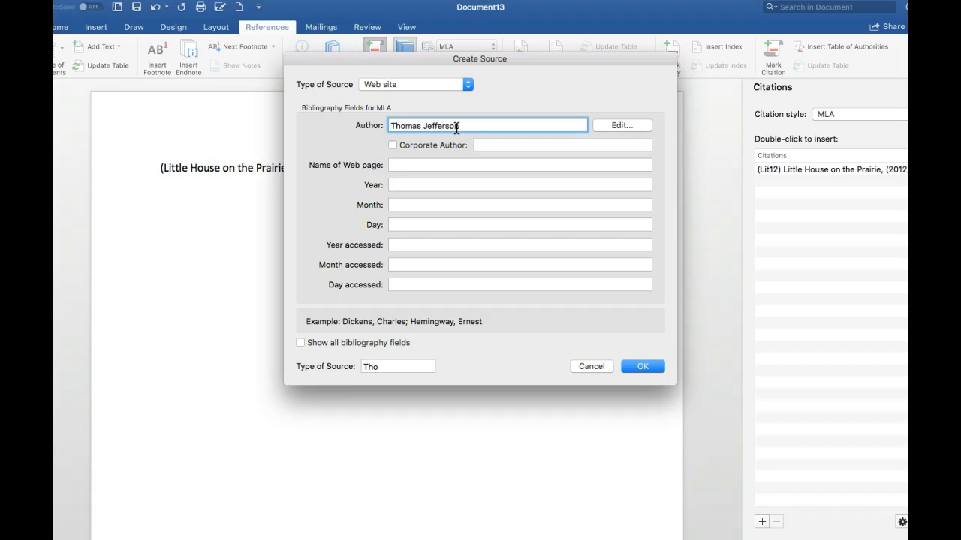
{"action": "left_click", "coordinate": [469, 165]}
{"action": "type", "text": "Declaration"}
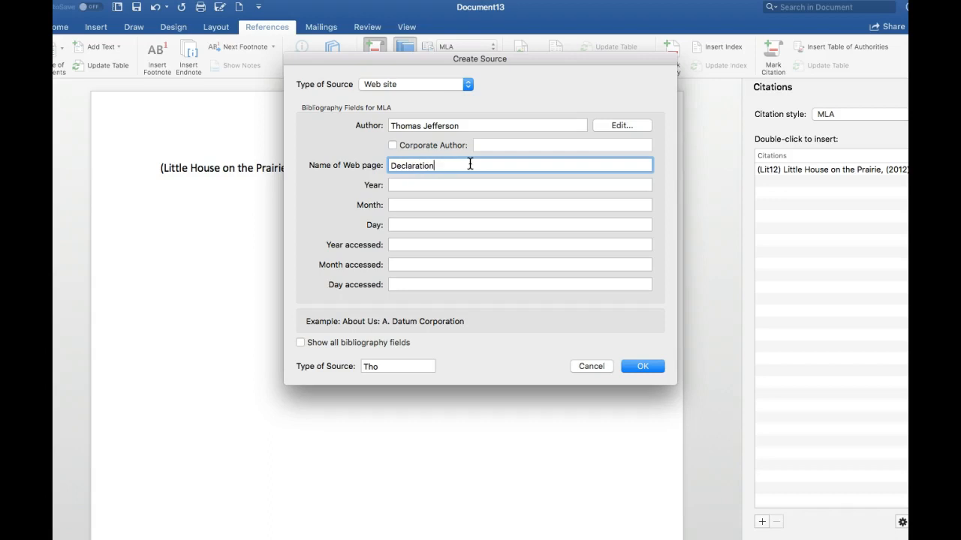
{"action": "type", "text": " of Independence"}
Step: Set the Declaration of Independence source's publication date to 4 July 1776
{"action": "left_click", "coordinate": [459, 186]}
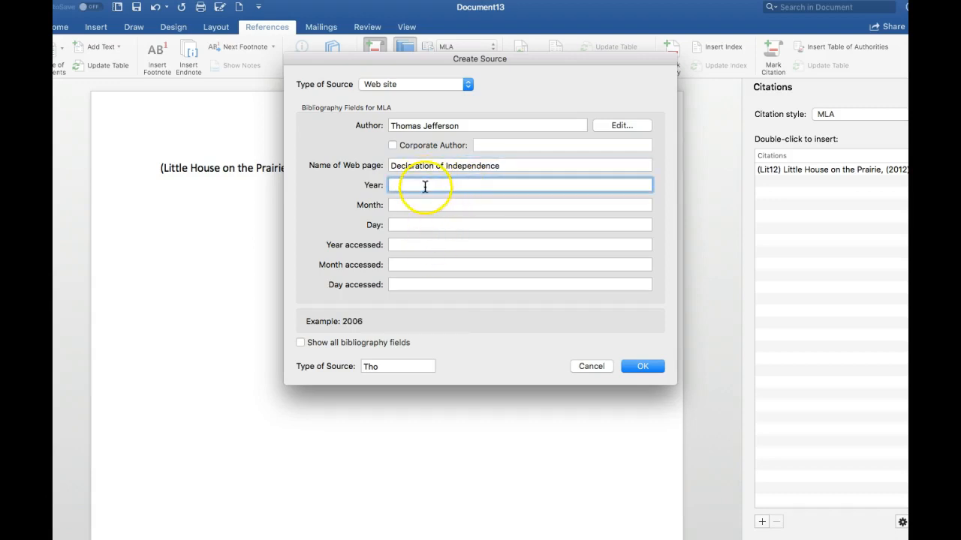
{"action": "type", "text": "1776"}
{"action": "left_click", "coordinate": [414, 205]}
{"action": "type", "text": "July"}
{"action": "left_click", "coordinate": [417, 224]}
{"action": "type", "text": "4"}
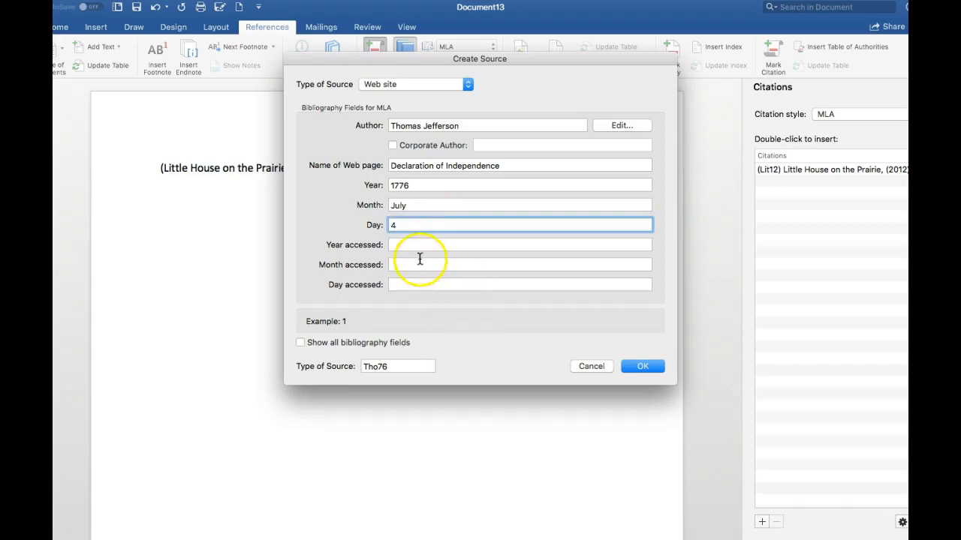
Step: Set the source's access date to 10 November 2018 and insert its citation after "We the People"
{"action": "left_click", "coordinate": [418, 245]}
{"action": "type", "text": "2"}
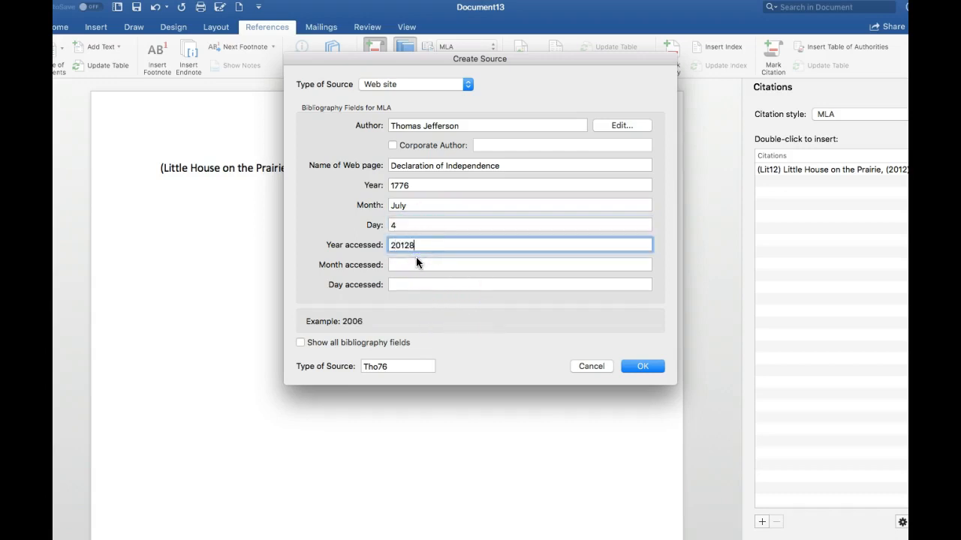
{"action": "type", "text": "018"}
{"action": "left_click", "coordinate": [417, 266]}
{"action": "type", "text": "November"}
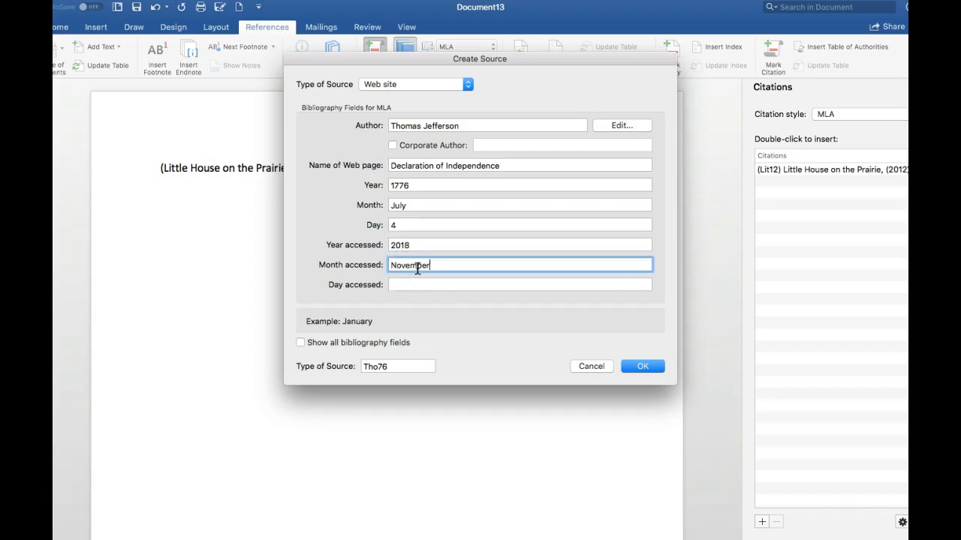
{"action": "left_click", "coordinate": [414, 282]}
{"action": "type", "text": "10"}
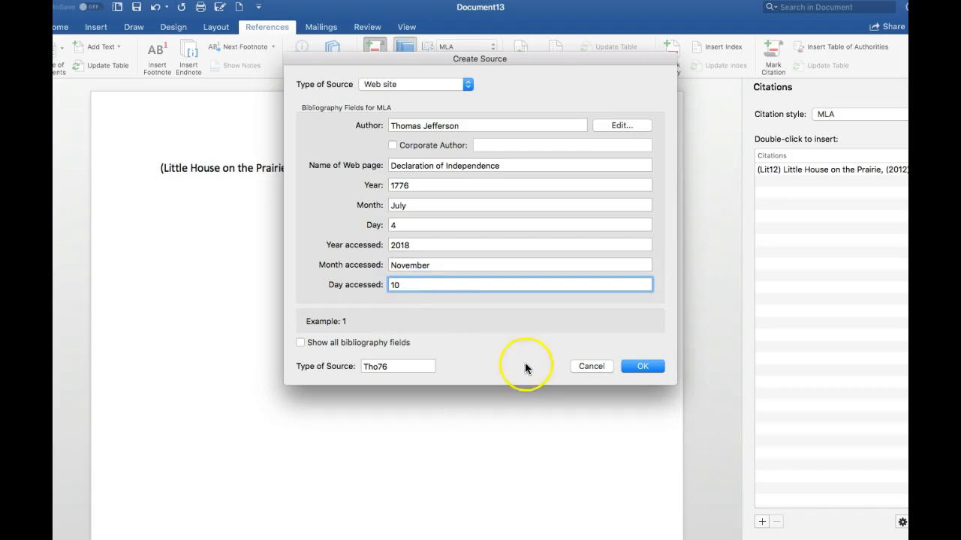
{"action": "left_click", "coordinate": [637, 366]}
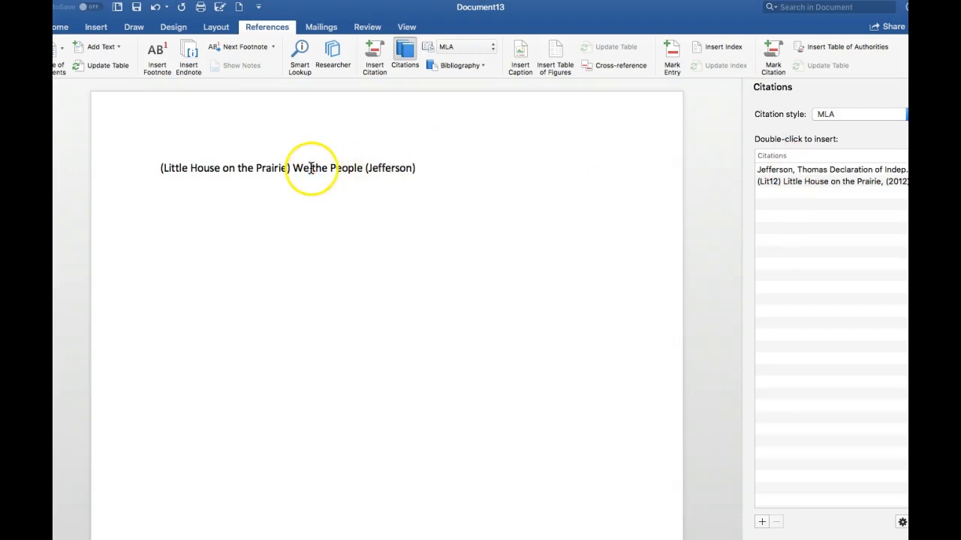
Step: Enclose the text "We the People" in double quotation marks
{"action": "left_click", "coordinate": [294, 167]}
{"action": "type", "text": "\""}
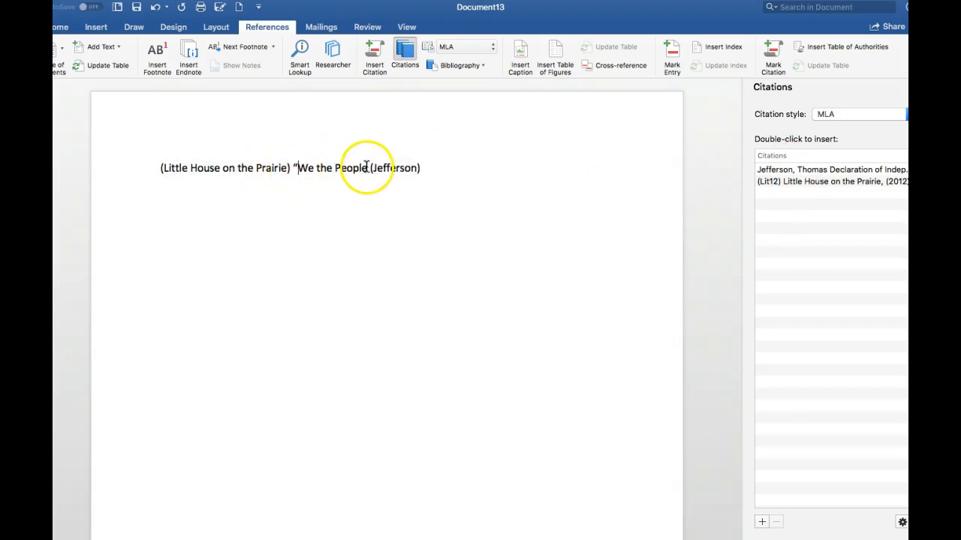
{"action": "left_click", "coordinate": [366, 167]}
{"action": "type", "text": "\""}
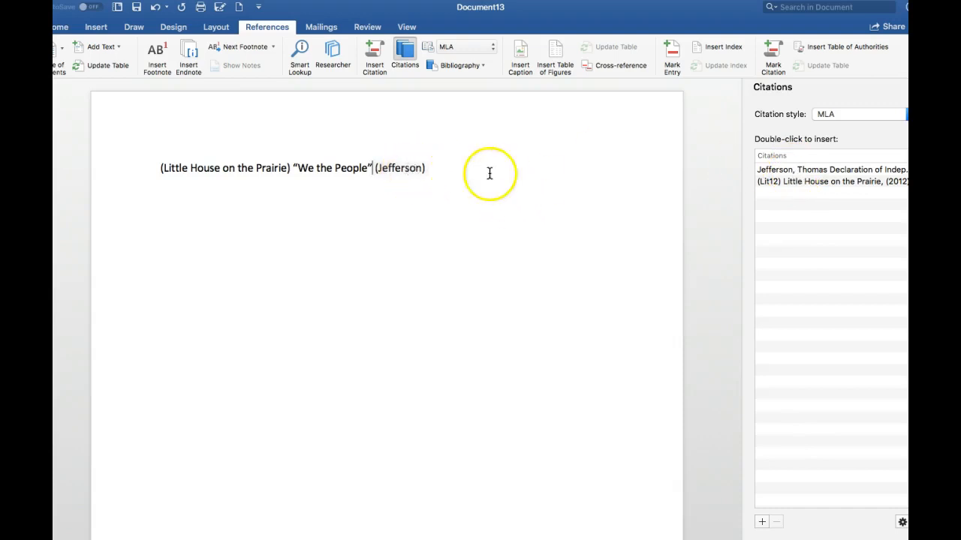
Step: Insert a built-in Works Cited list right after the quoted text "We the People"
{"action": "left_click", "coordinate": [483, 66]}
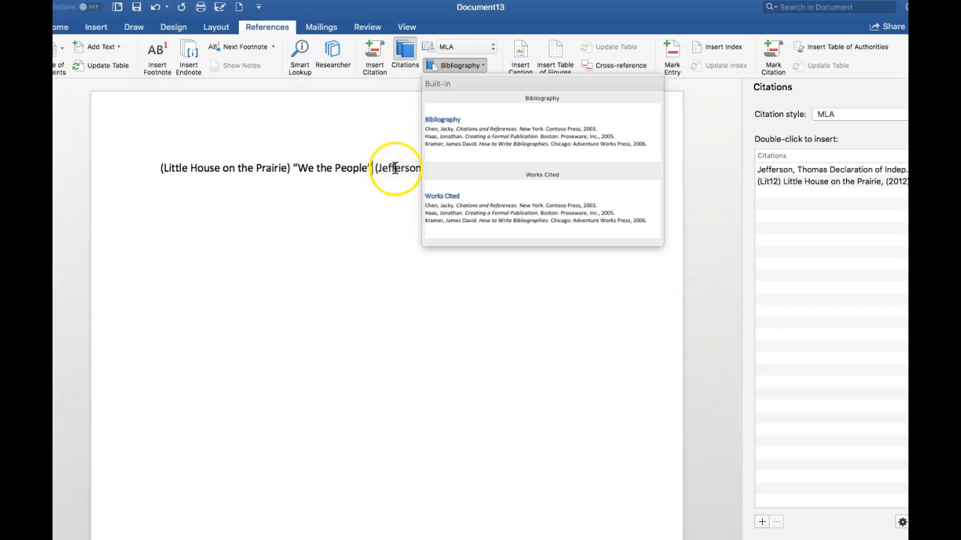
{"action": "left_click", "coordinate": [540, 208]}
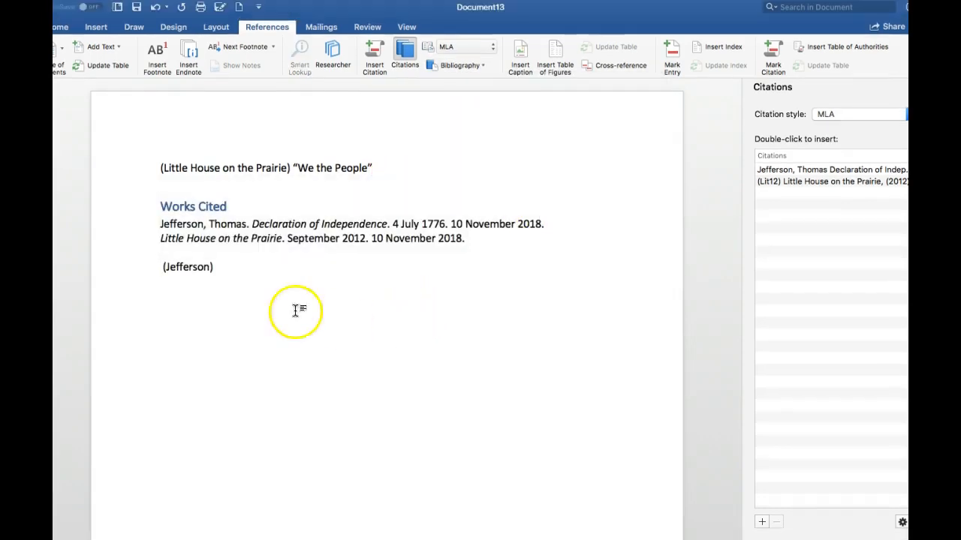